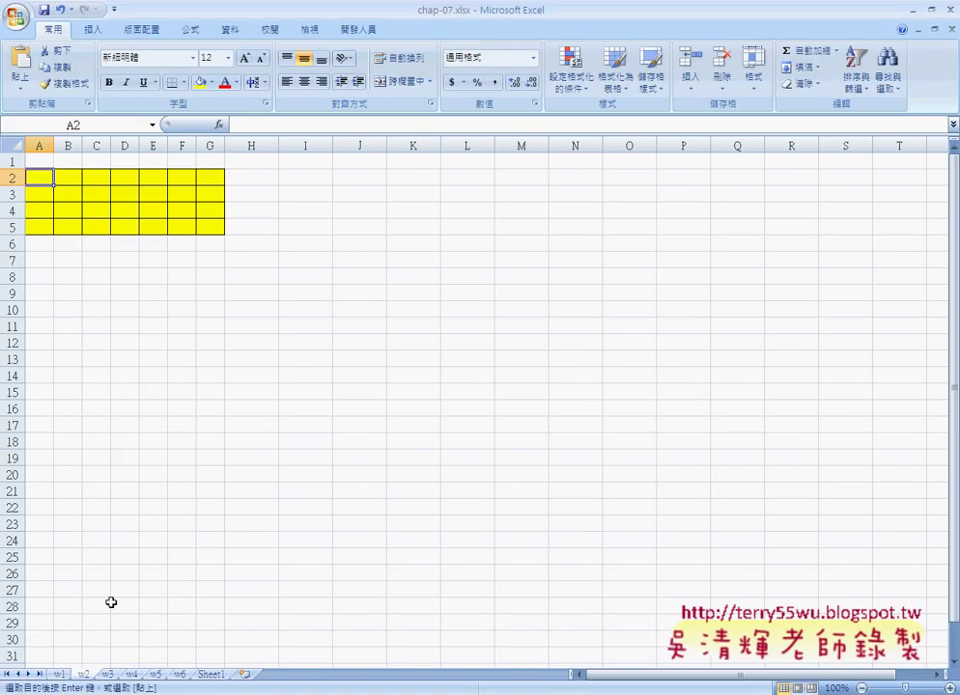
# Step: Preview the calendar layout on sheet w3, selecting its first date row, then return to w2
pyautogui.click(111, 675)
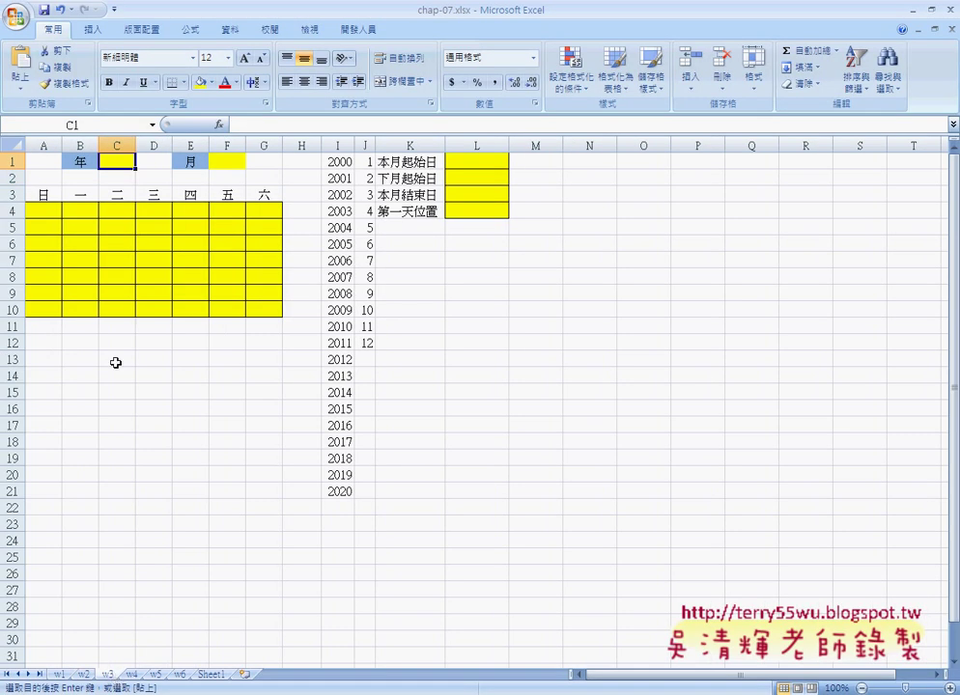
pyautogui.moveTo(43, 210); pyautogui.dragTo(255, 211)
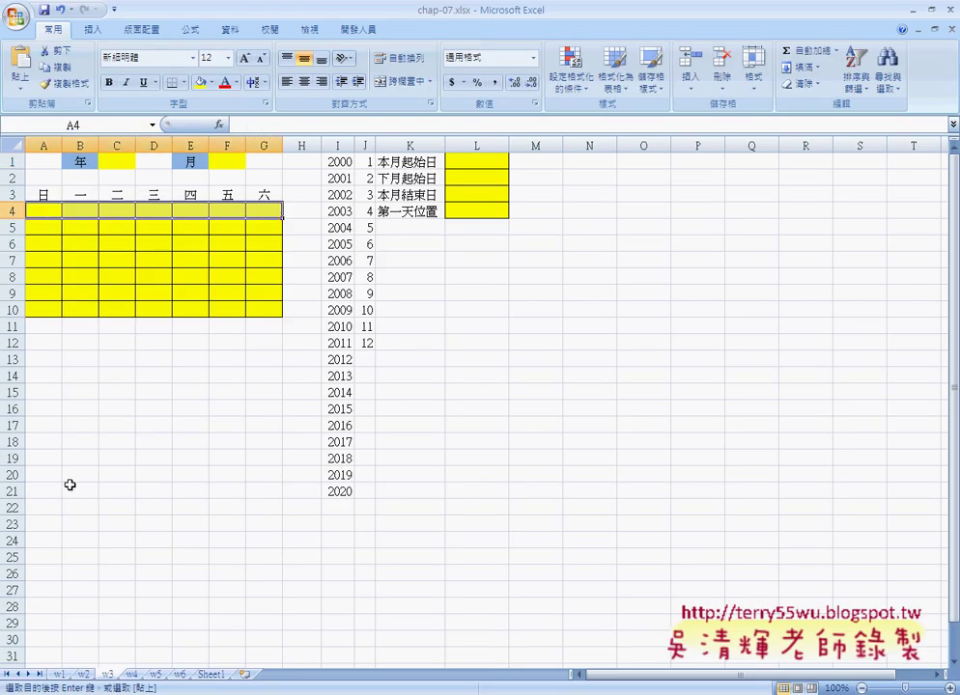
pyautogui.click(85, 675)
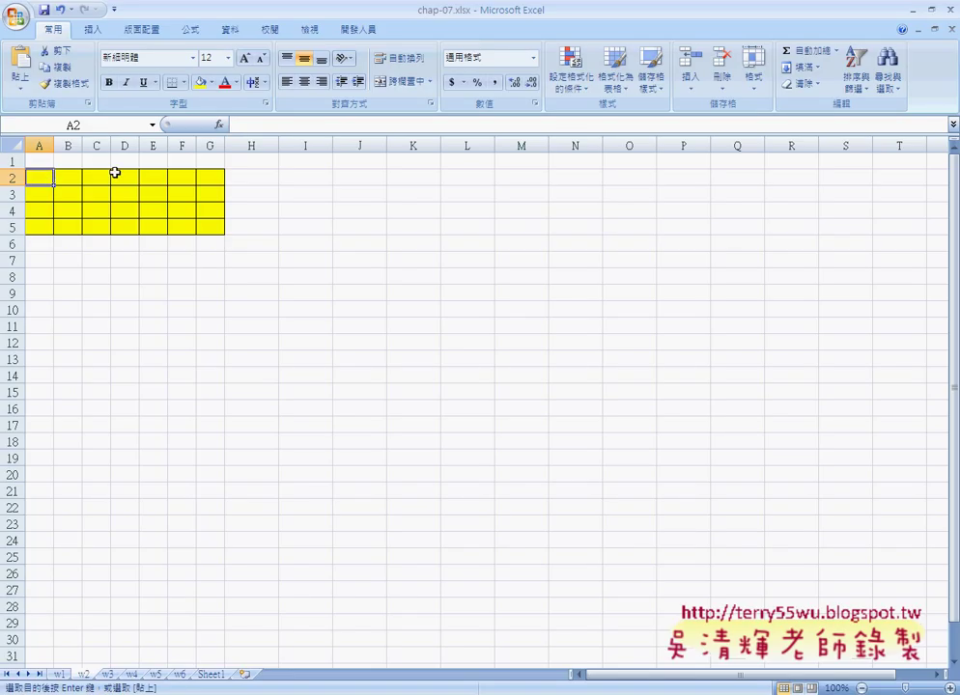
# Step: Insert COLUMN from Recently Used into A2 with no reference argument
pyautogui.click(219, 125)
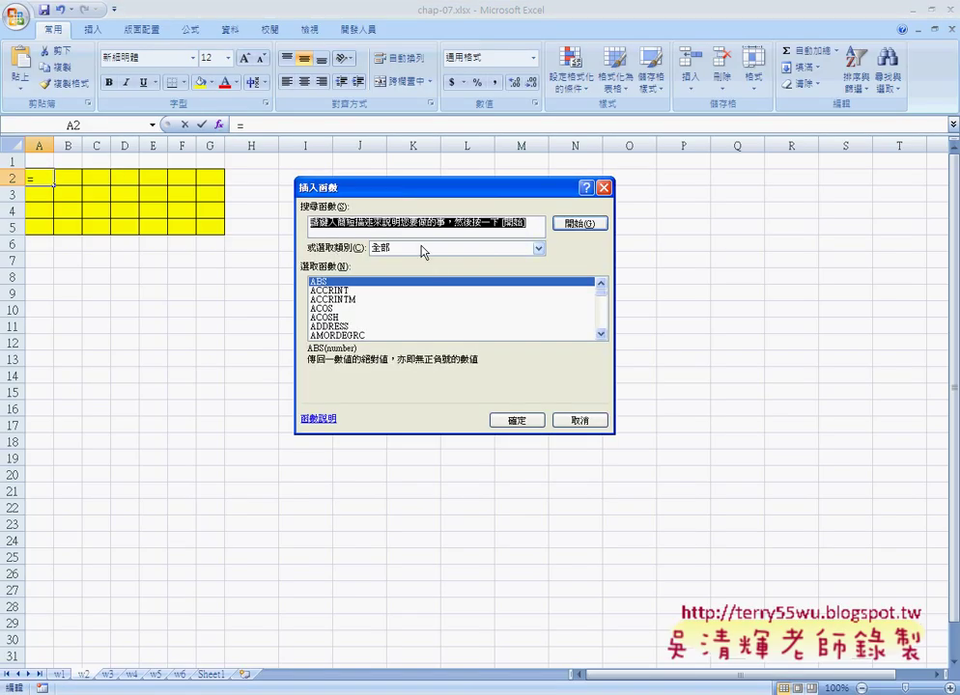
pyautogui.click(425, 248)
pyautogui.click(399, 262)
pyautogui.click(357, 290)
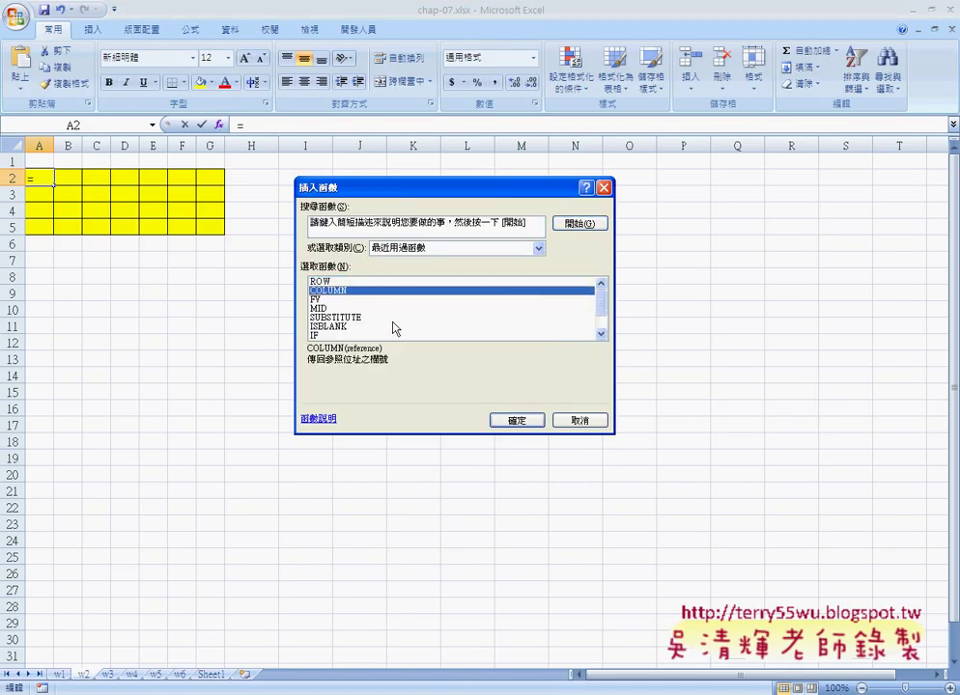
pyautogui.click(517, 421)
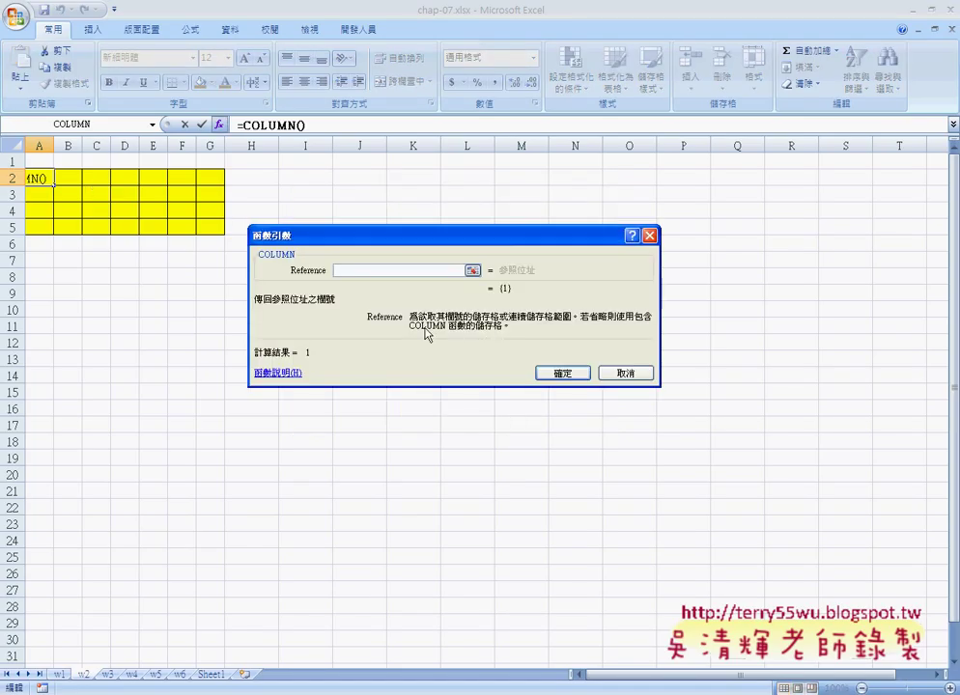
pyautogui.click(562, 373)
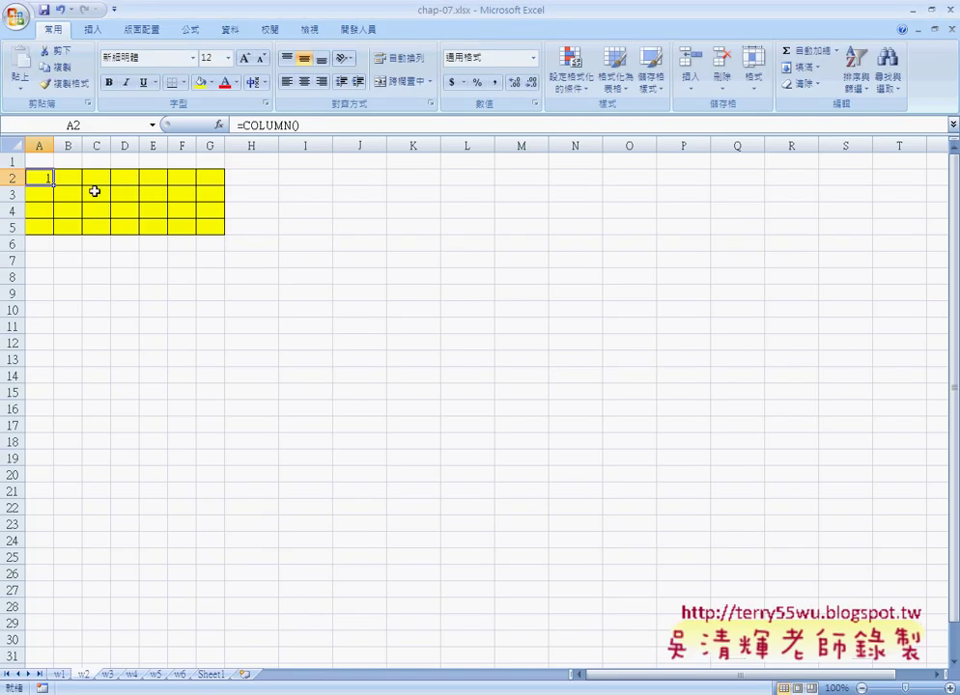
# Step: AutoFill A2's =COLUMN() across to G2 and down to row 5, then select row 2 to see its 28 total
pyautogui.moveTo(53, 185); pyautogui.dragTo(225, 185)
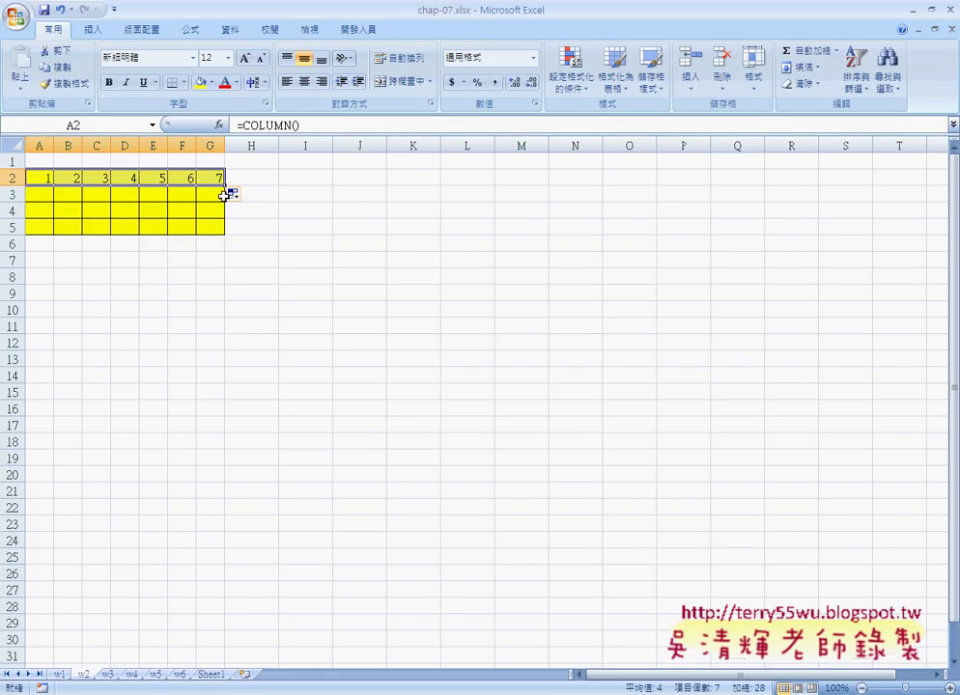
pyautogui.moveTo(225, 185); pyautogui.dragTo(224, 230)
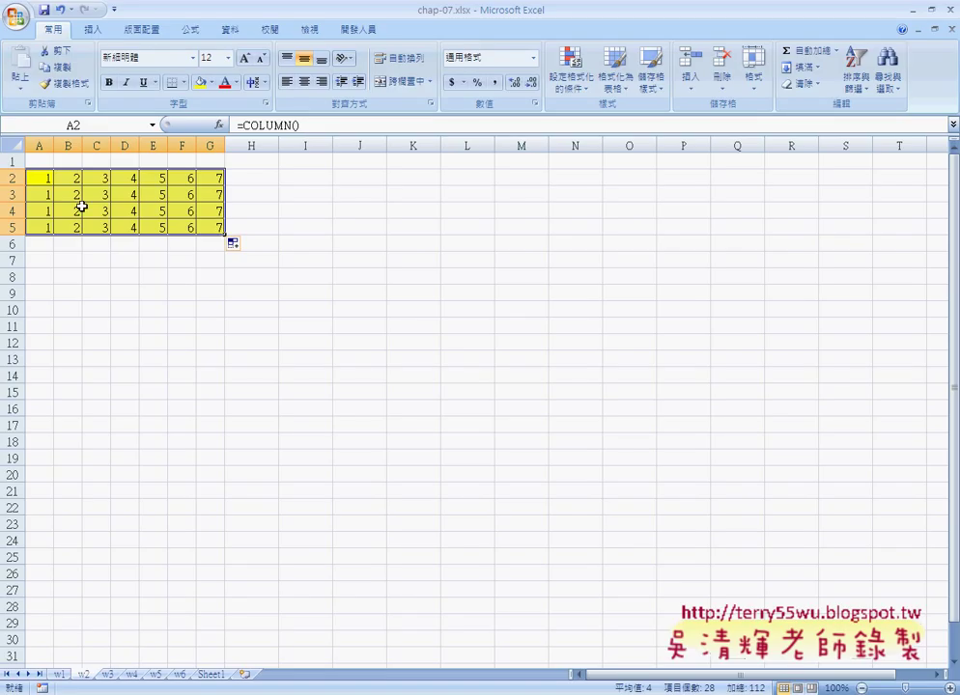
pyautogui.click(41, 181)
pyautogui.moveTo(42, 181); pyautogui.dragTo(207, 179)
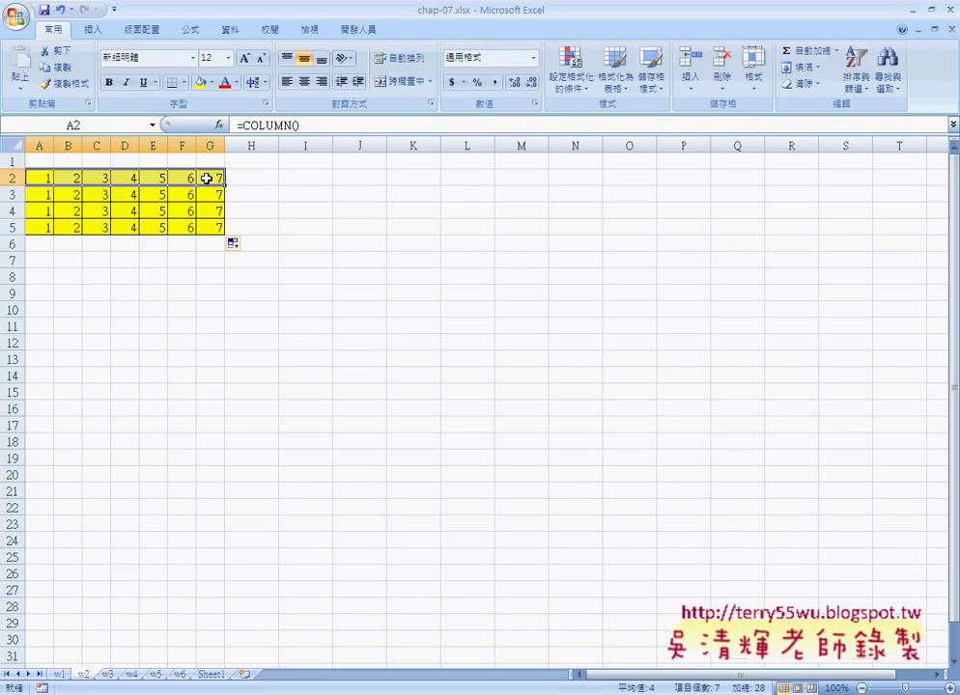
# Step: Inspect the copied =COLUMN() formulas in A3, A4 and A5, then highlight the first row
pyautogui.click(50, 193)
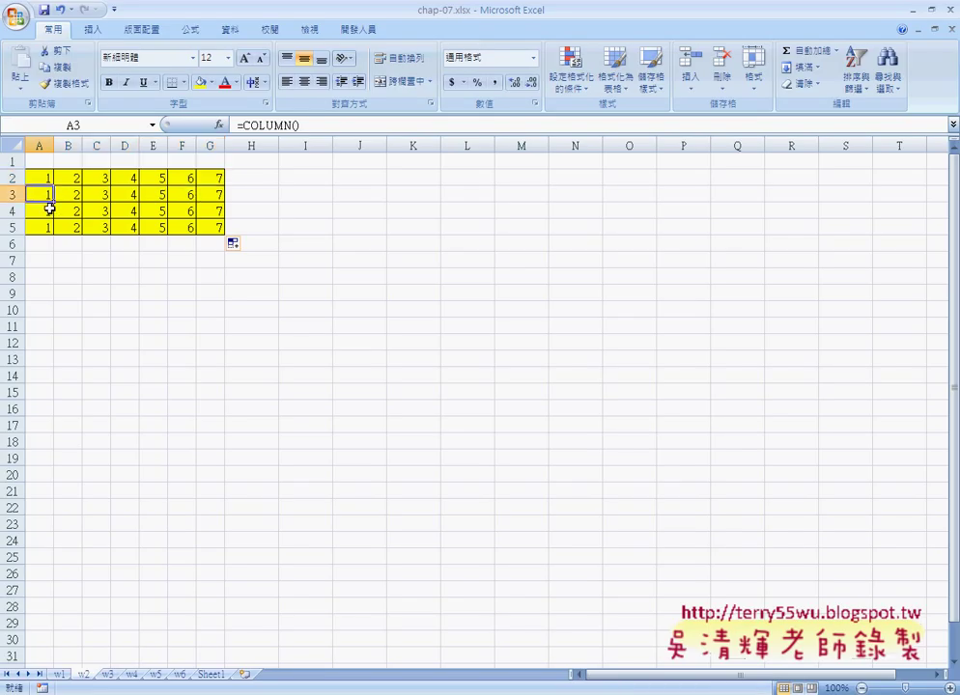
pyautogui.click(45, 210)
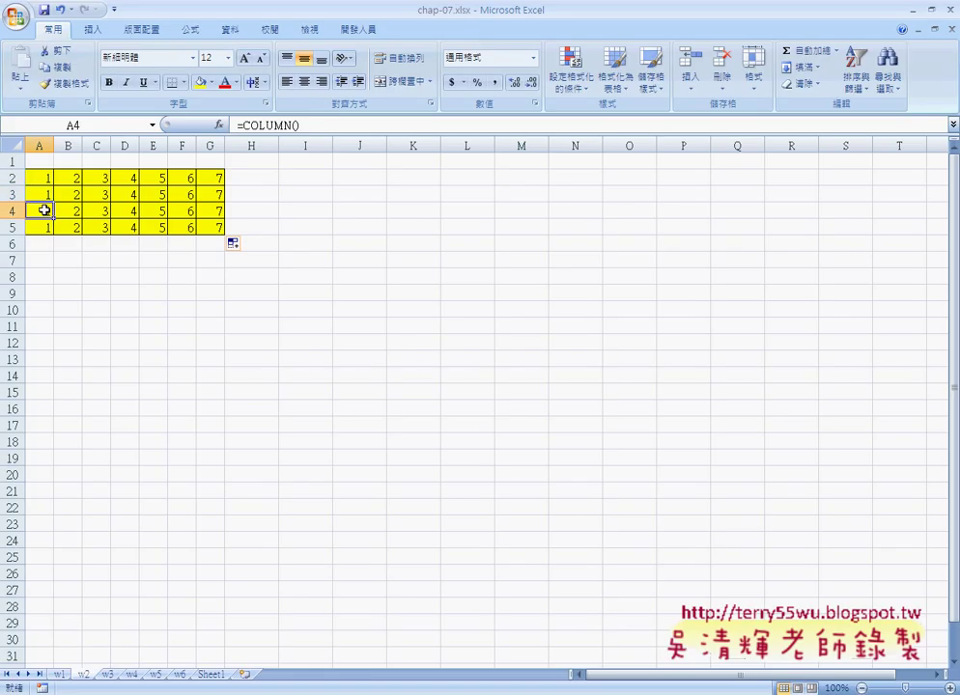
pyautogui.click(42, 193)
pyautogui.click(43, 208)
pyautogui.click(41, 225)
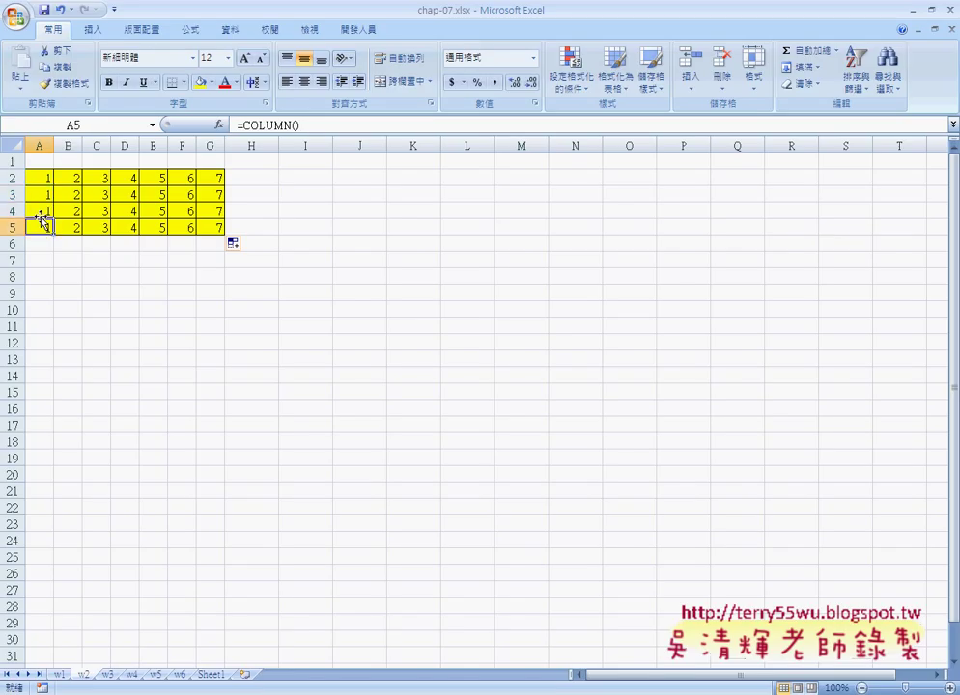
pyautogui.moveTo(39, 180)
pyautogui.mouseDown()
pyautogui.moveTo(206, 180)
pyautogui.moveTo(49, 178)
pyautogui.mouseUp()
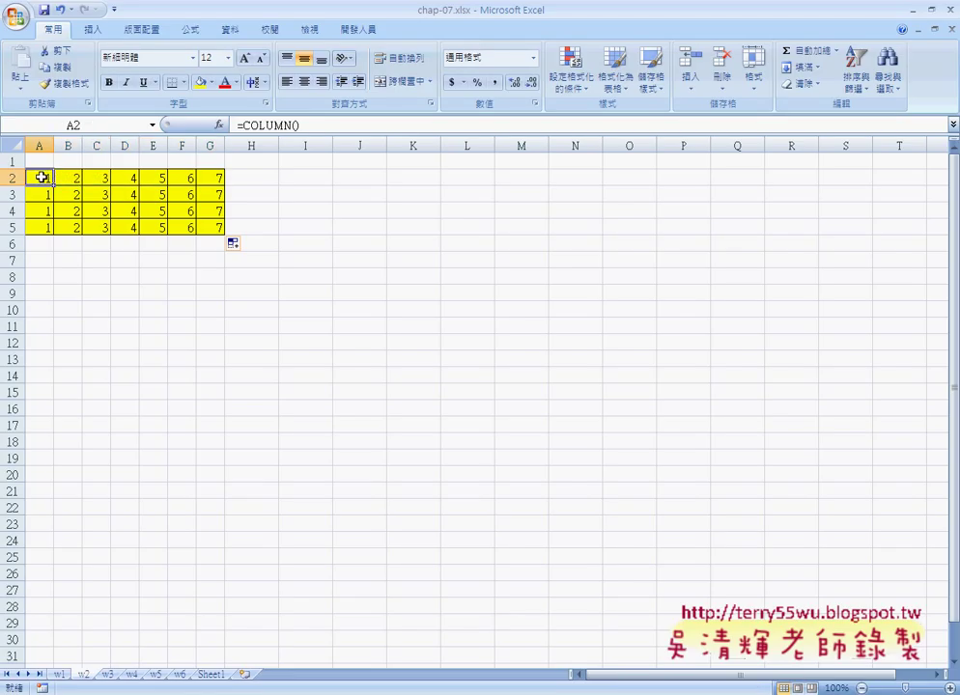
# Step: In the formula bar, extend A2's =COLUMN() by appending +(ROW()-2)*7
pyautogui.click(311, 126)
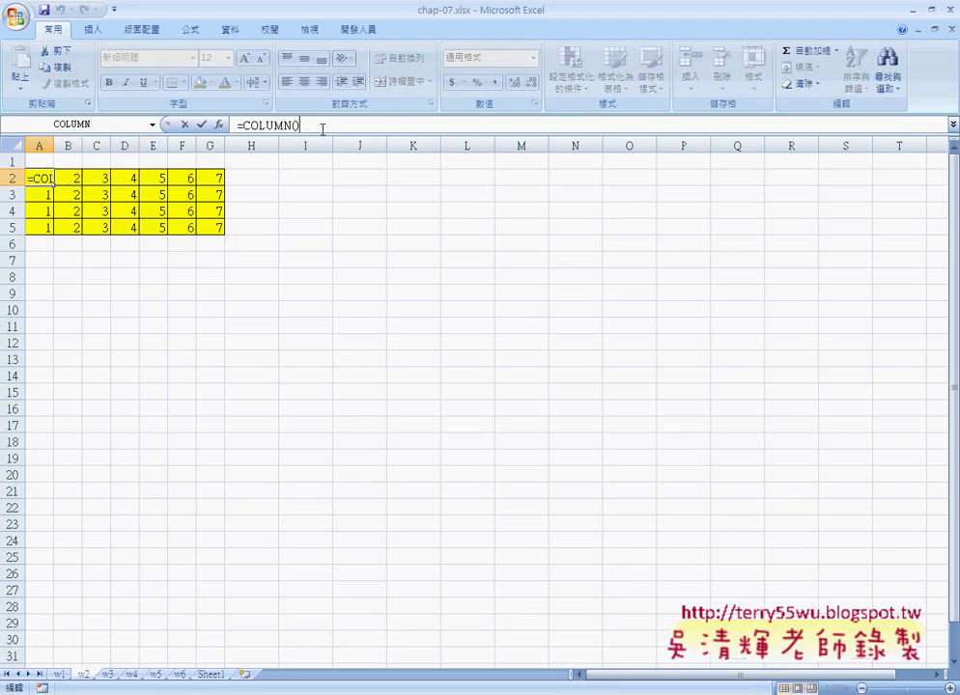
pyautogui.write('+')
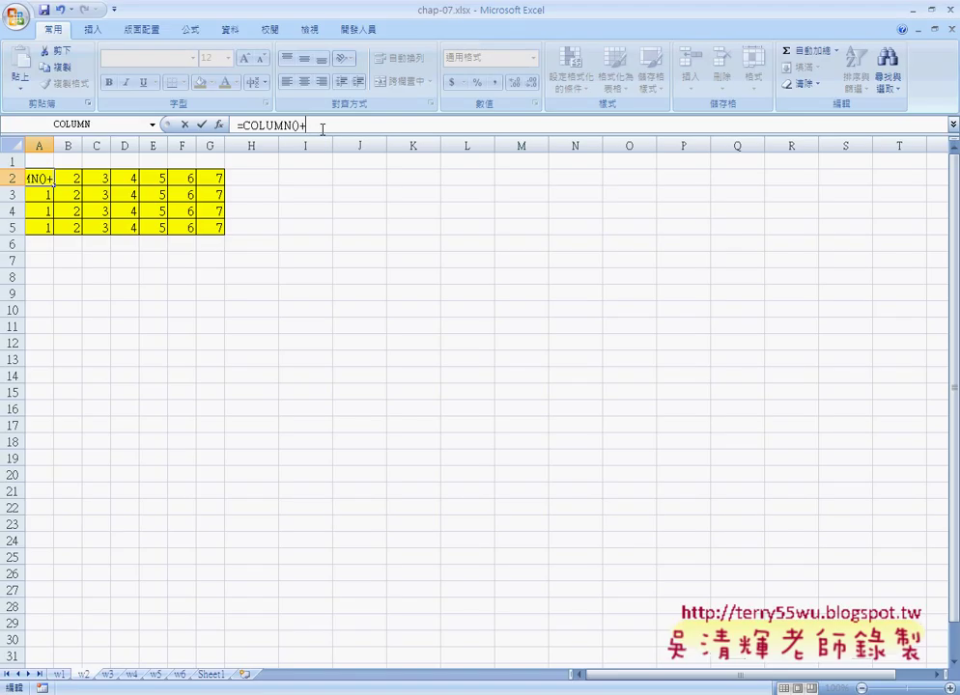
pyautogui.write('R')
pyautogui.press('Escape')
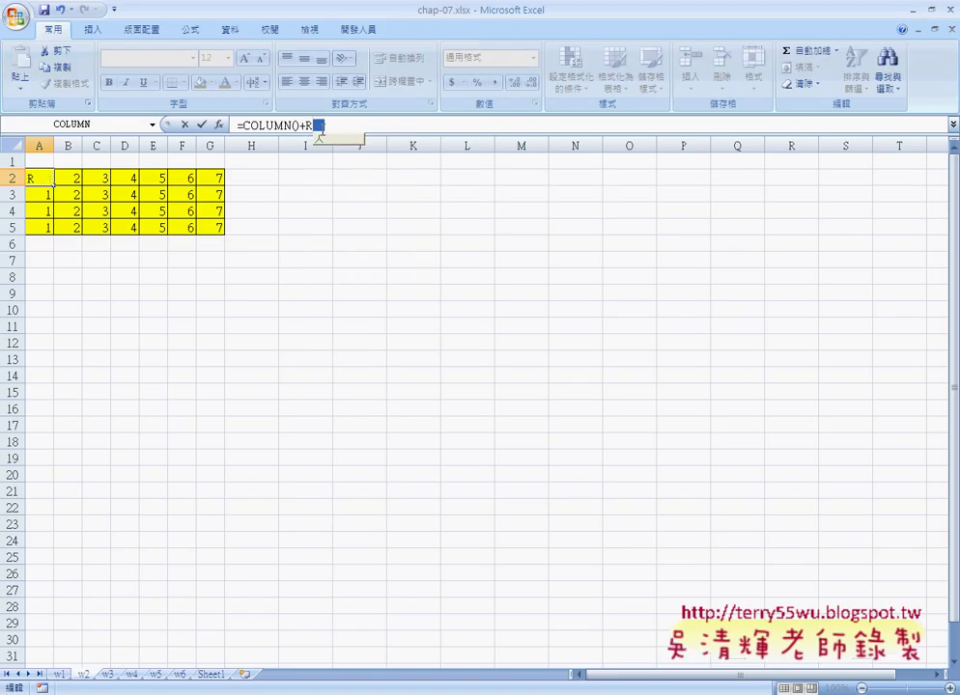
pyautogui.write('ow')
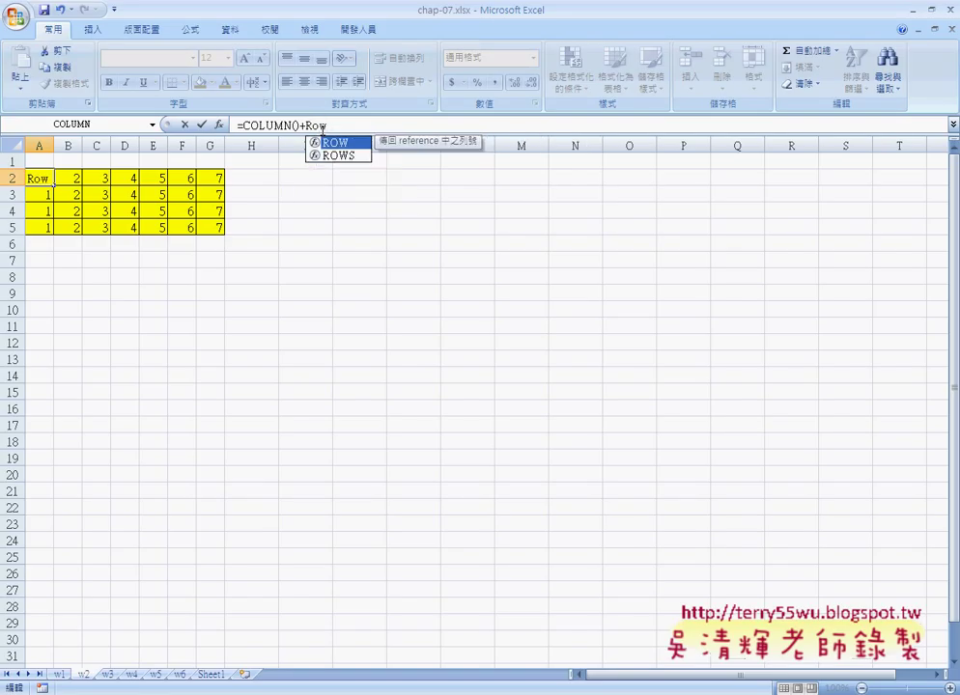
pyautogui.write('(')
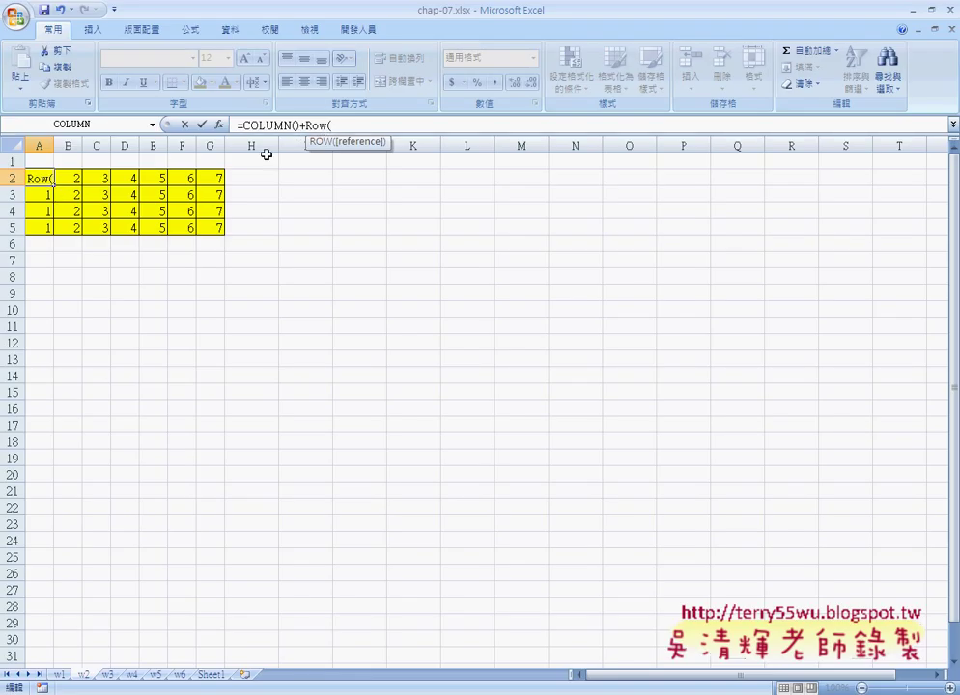
pyautogui.write(')')
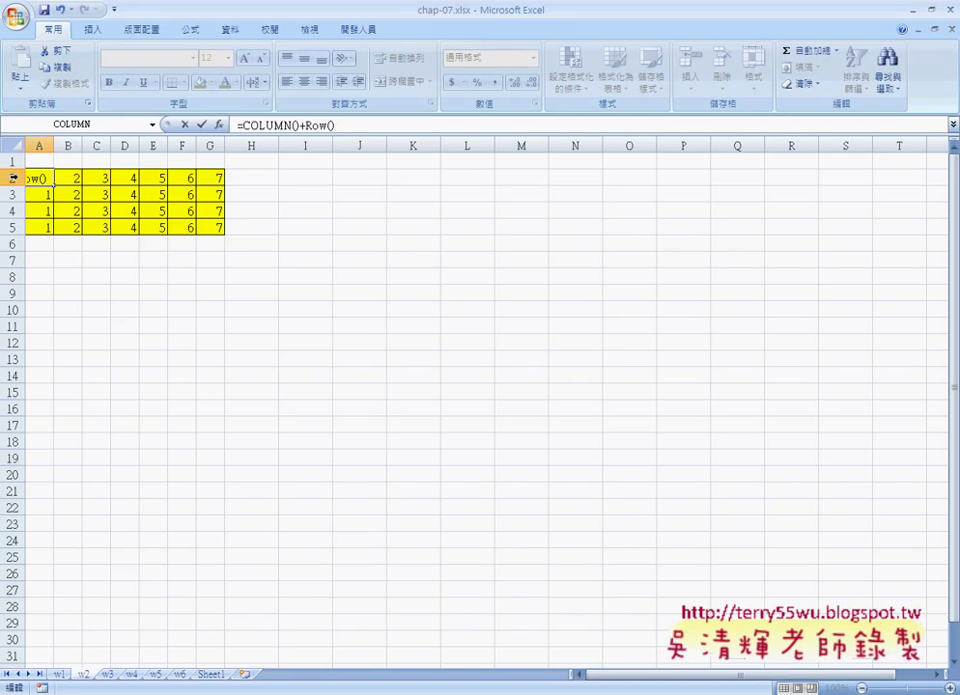
pyautogui.write('-')
pyautogui.write('2')
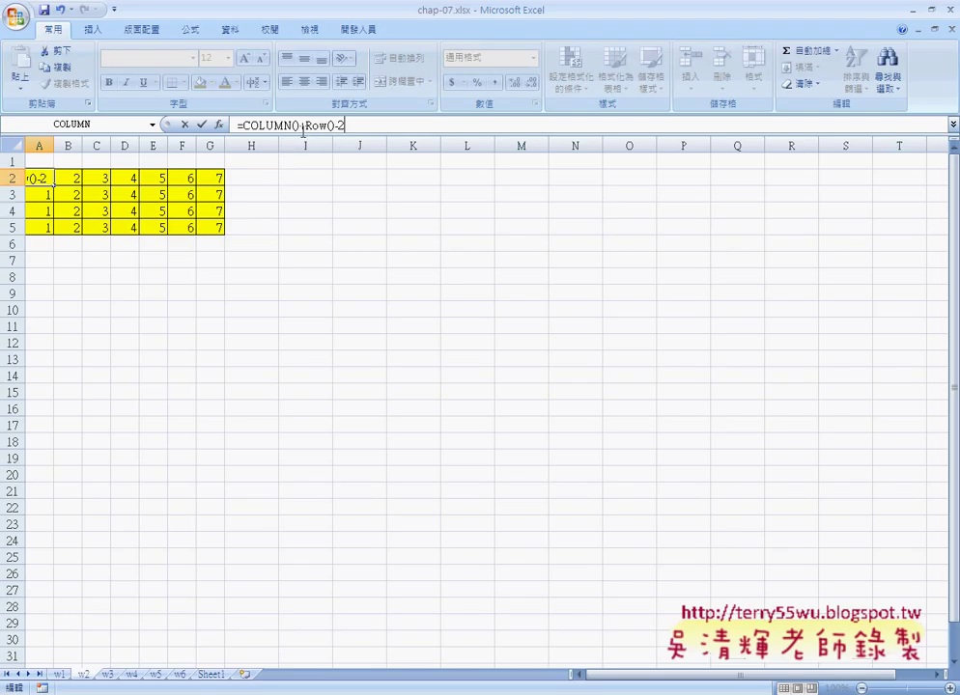
pyautogui.write('(')
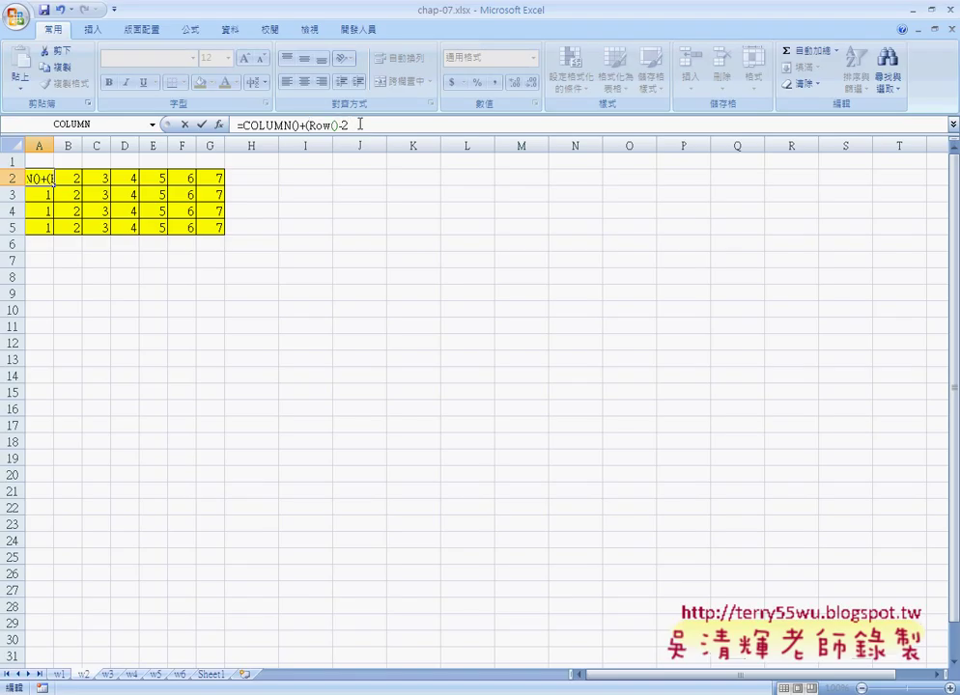
pyautogui.click(359, 124)
pyautogui.write(')')
pyautogui.write('*')
pyautogui.write('7')
# Step: Commit A2's formula, AutoFill it over A2:G5, and check the copies in A3–A5 and row 2
pyautogui.click(200, 125)
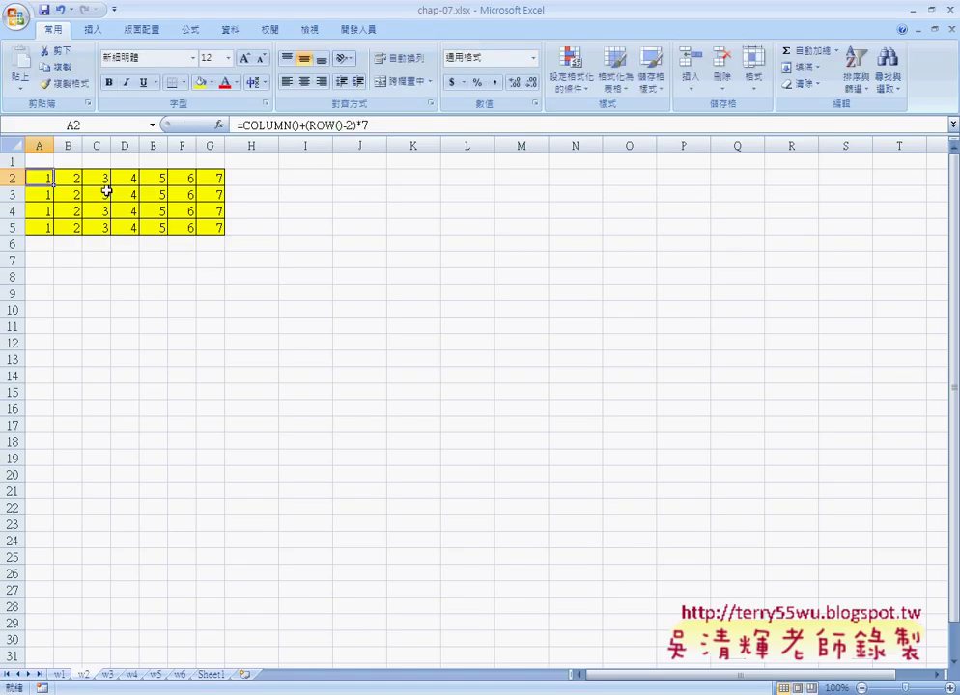
pyautogui.moveTo(53, 185)
pyautogui.mouseDown()
pyautogui.moveTo(220, 187)
pyautogui.moveTo(226, 229)
pyautogui.mouseUp()
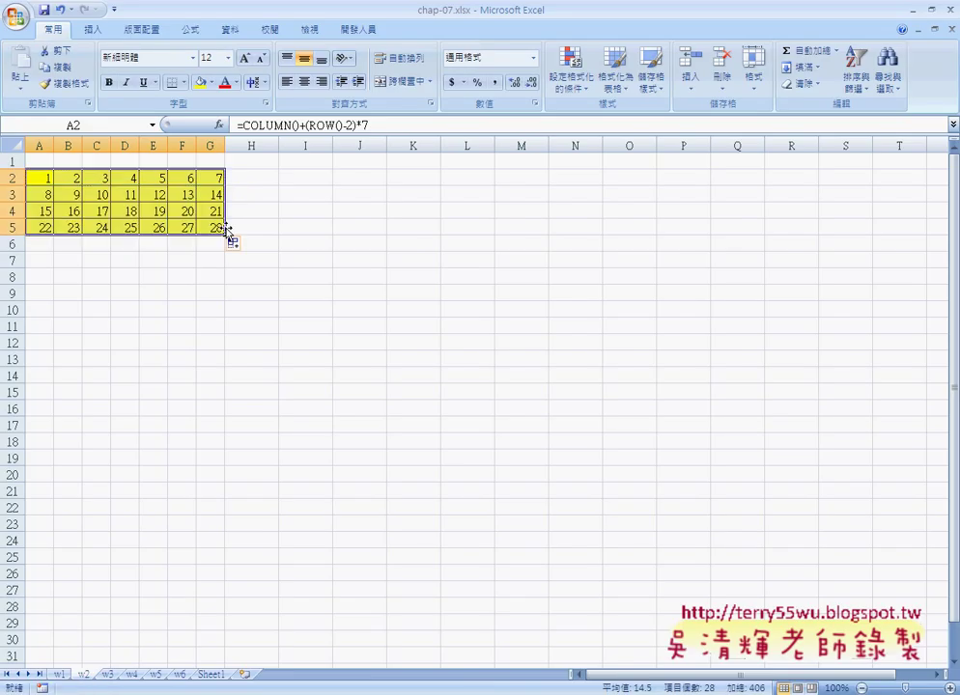
pyautogui.click(48, 195)
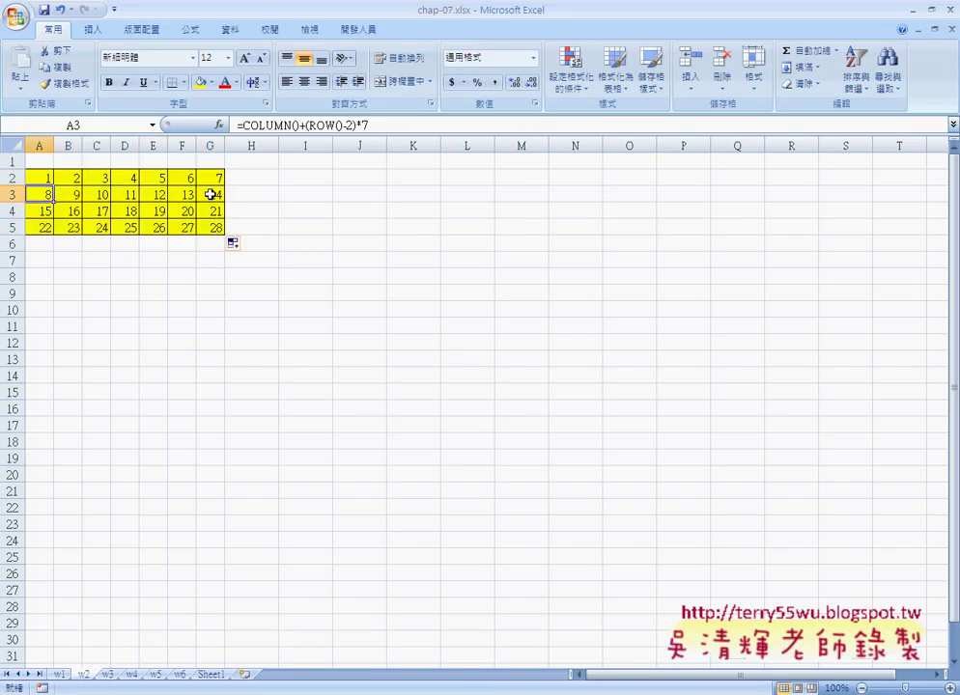
pyautogui.click(44, 210)
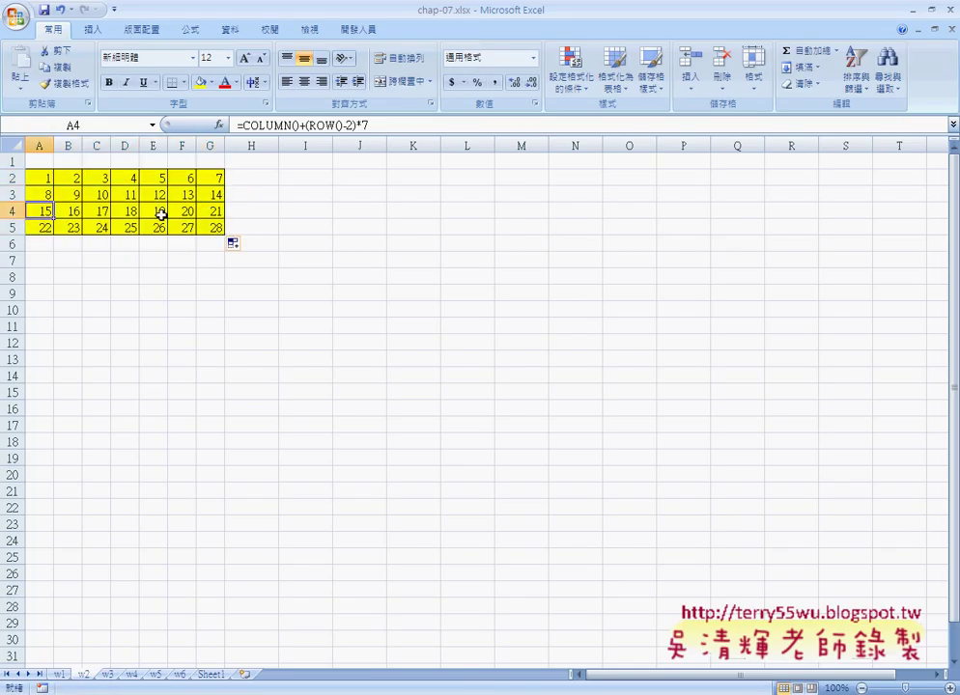
pyautogui.click(211, 211)
pyautogui.click(39, 228)
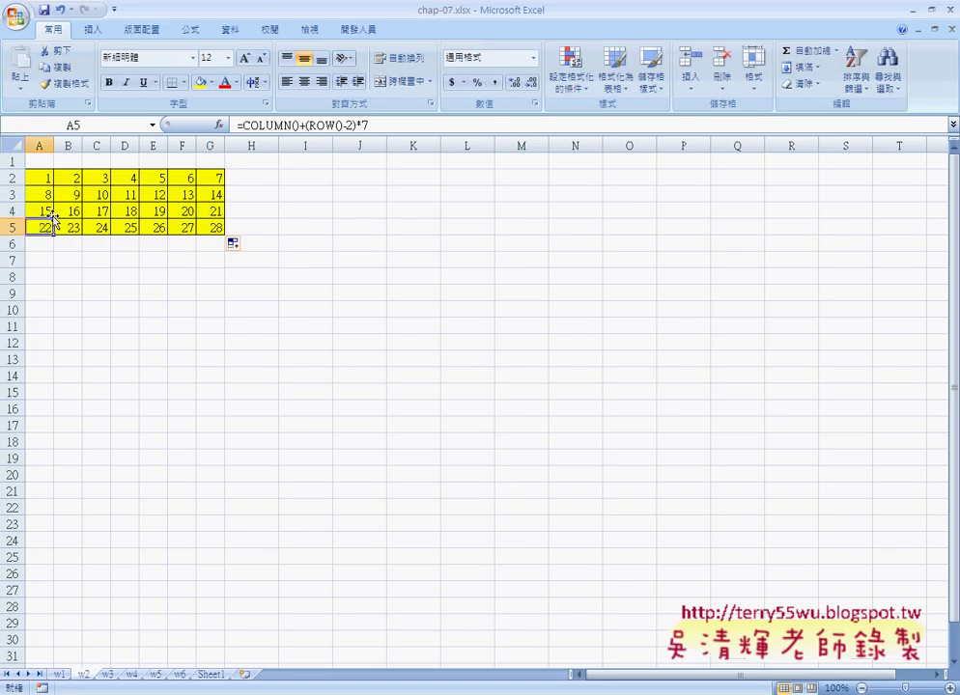
pyautogui.moveTo(40, 179); pyautogui.dragTo(199, 178)
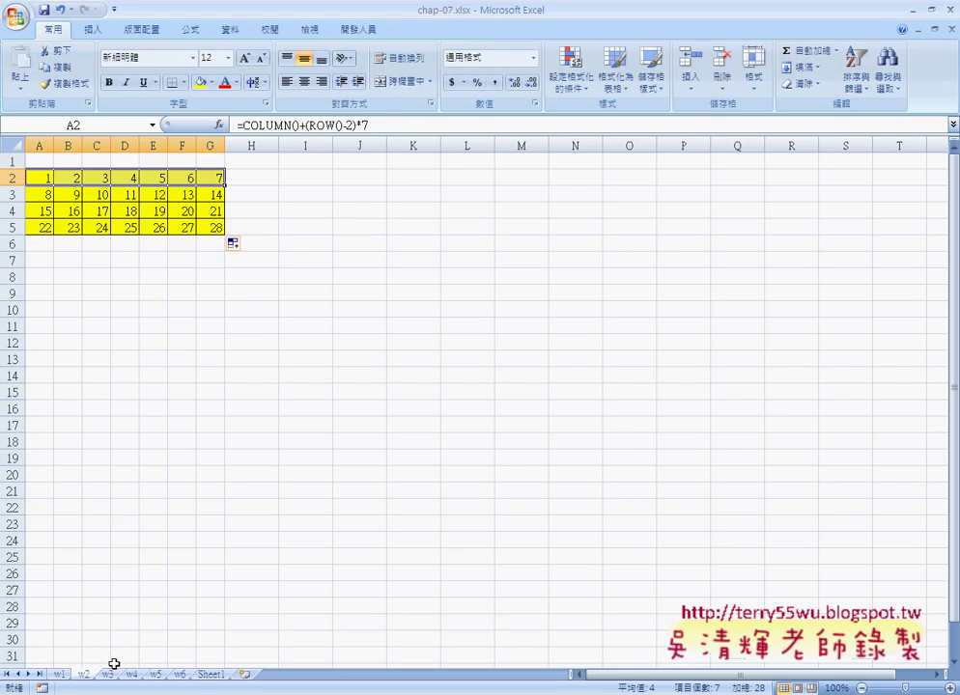
pyautogui.click(111, 676)
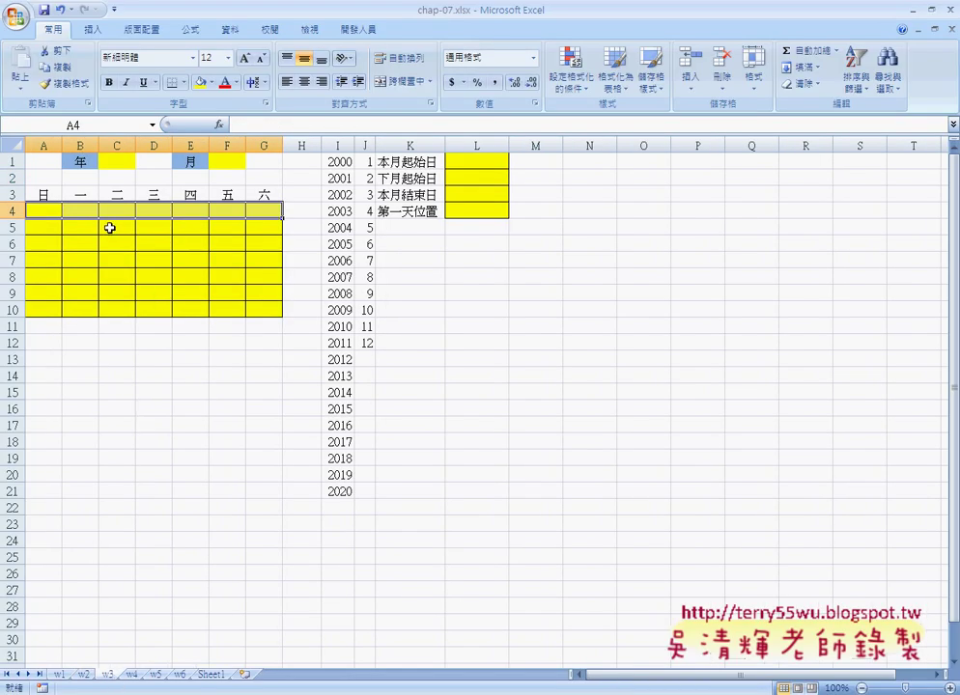
pyautogui.click(91, 160)
pyautogui.press('Right')
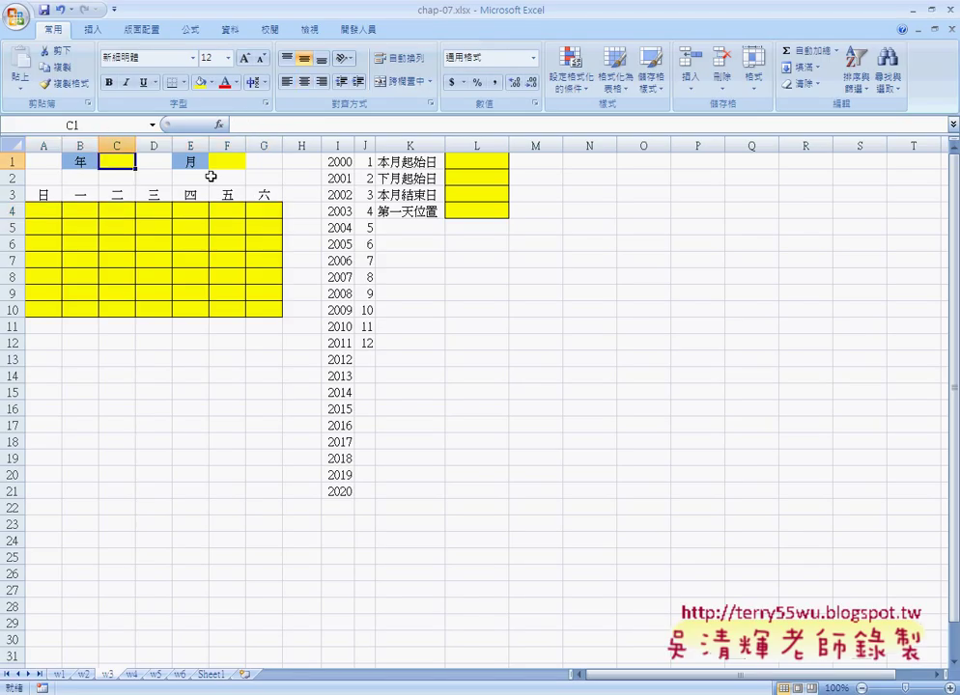
pyautogui.click(231, 165)
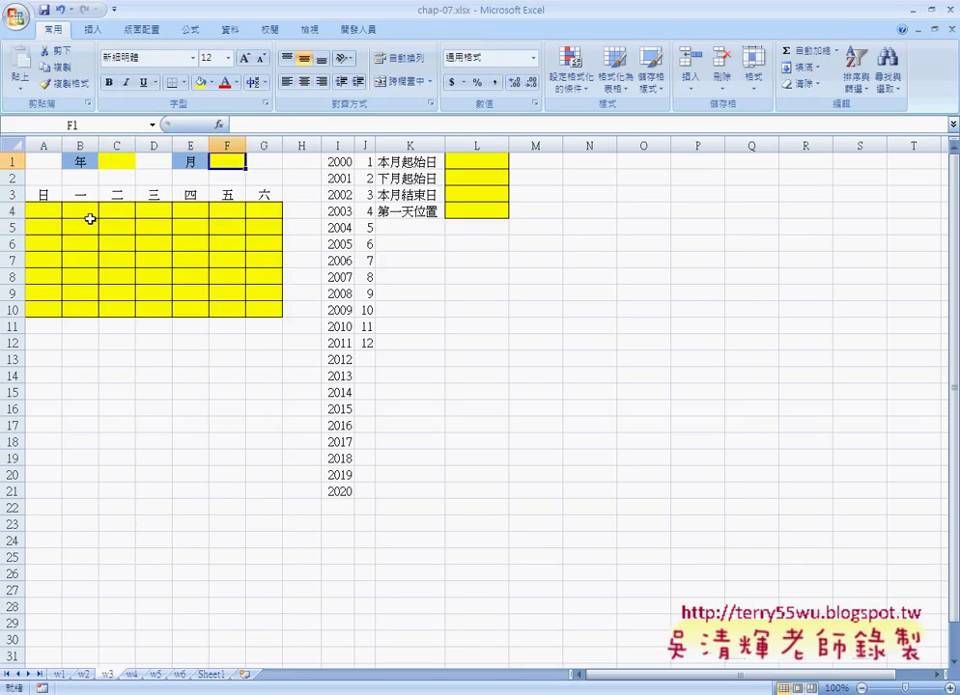
pyautogui.moveTo(88, 214); pyautogui.dragTo(266, 311)
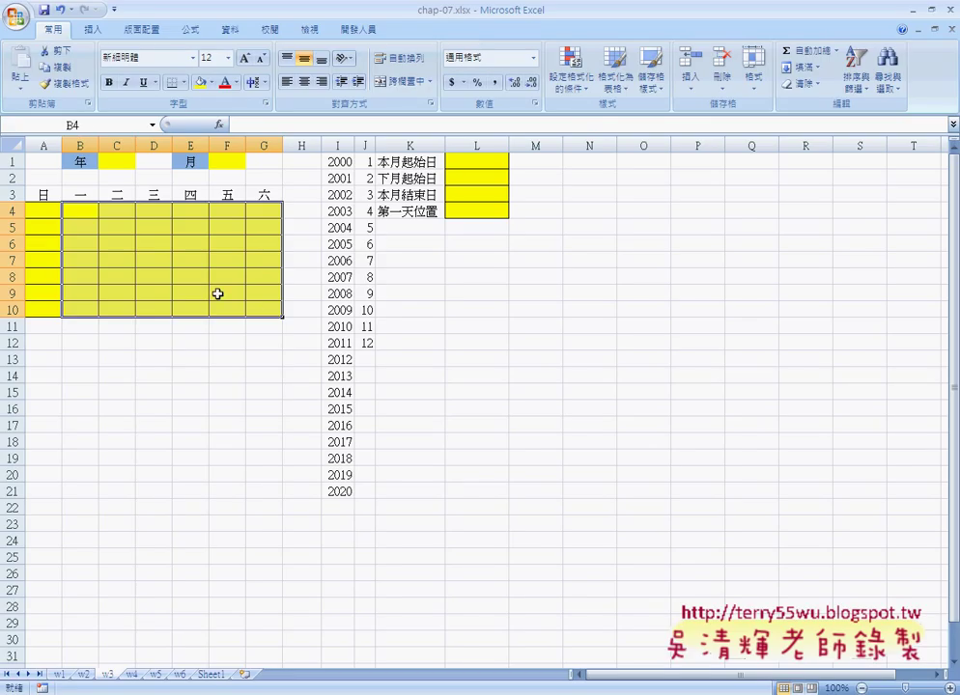
pyautogui.press('Left')
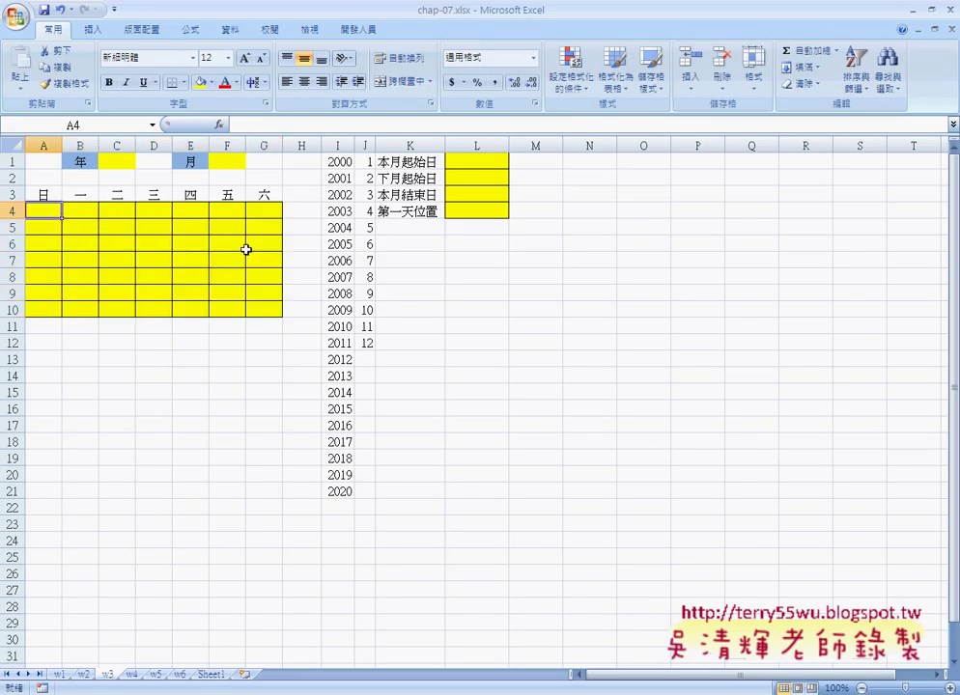
pyautogui.hotkey('ctrl', 'pageup')
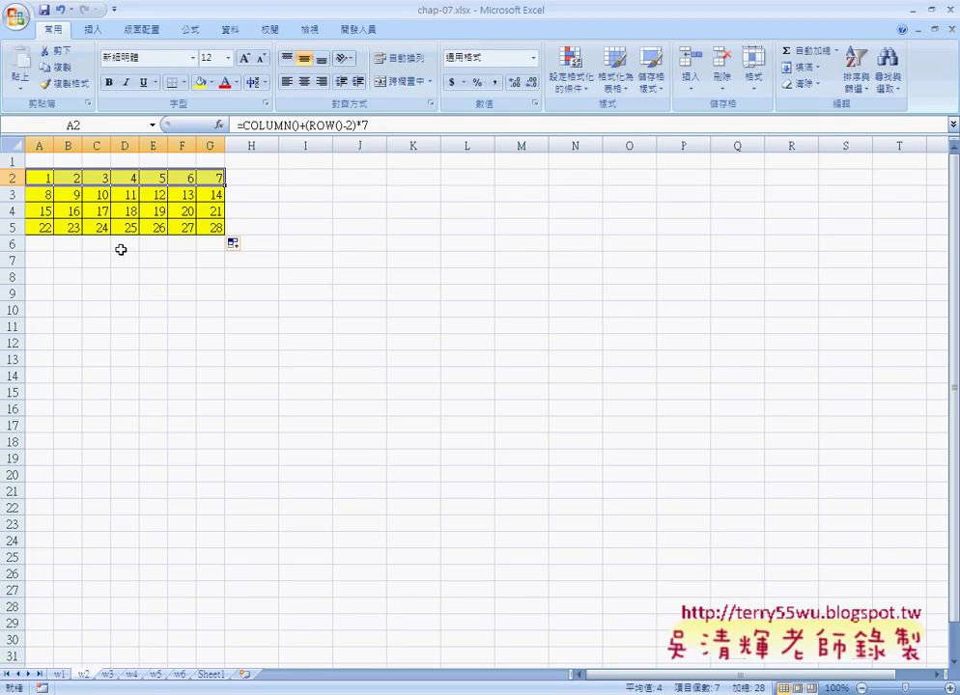